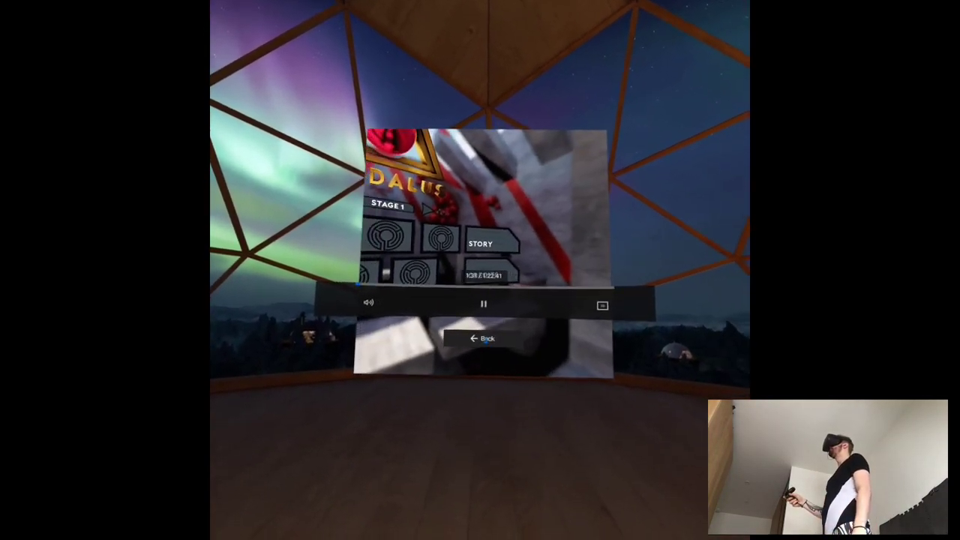
Close the Daedalus gameplay clip and return to the Internal Storage gallery.
click(497, 346)
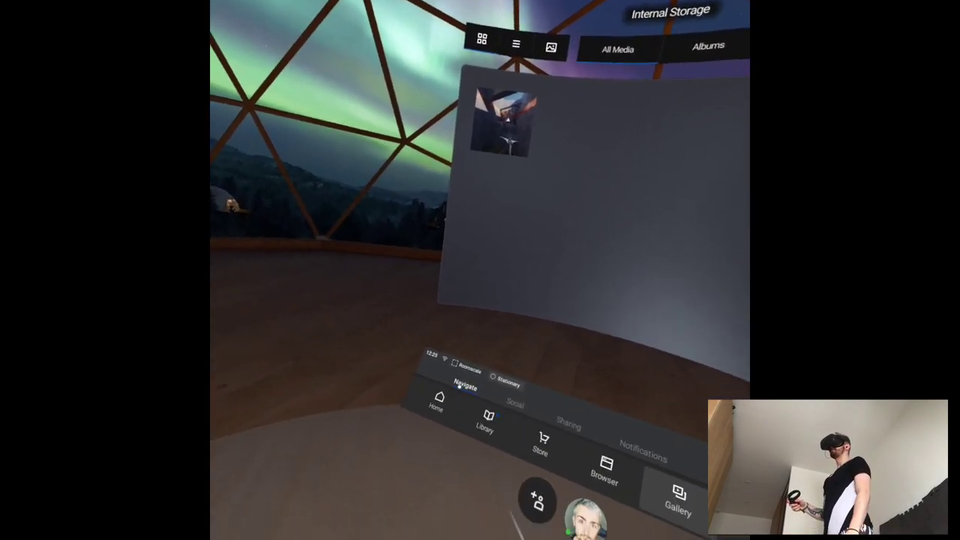
Check the Navigate and Sharing options in the bottom bar, then open the Library.
click(450, 398)
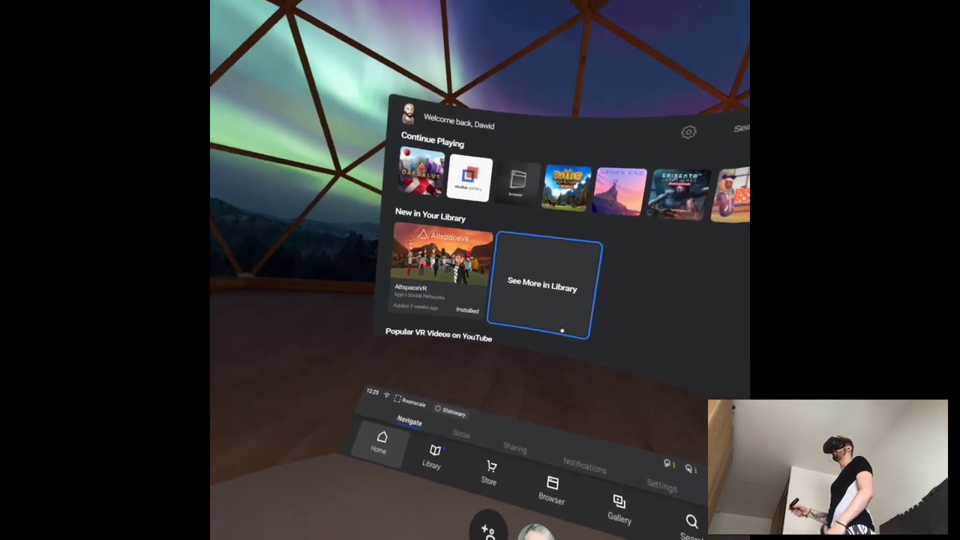
click(484, 419)
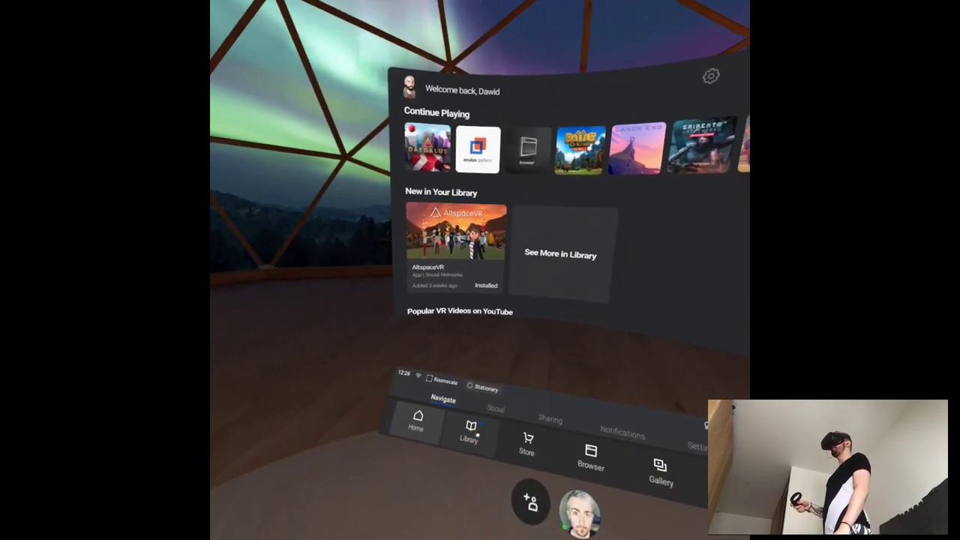
click(477, 434)
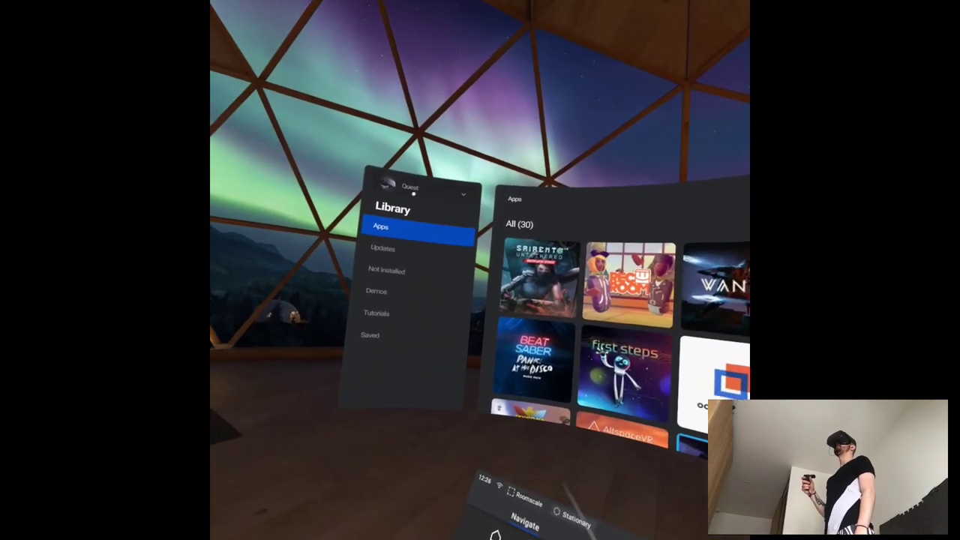
Filter the Library to Go/Gear VR apps, view Not installed, then return to Apps.
click(413, 193)
click(418, 251)
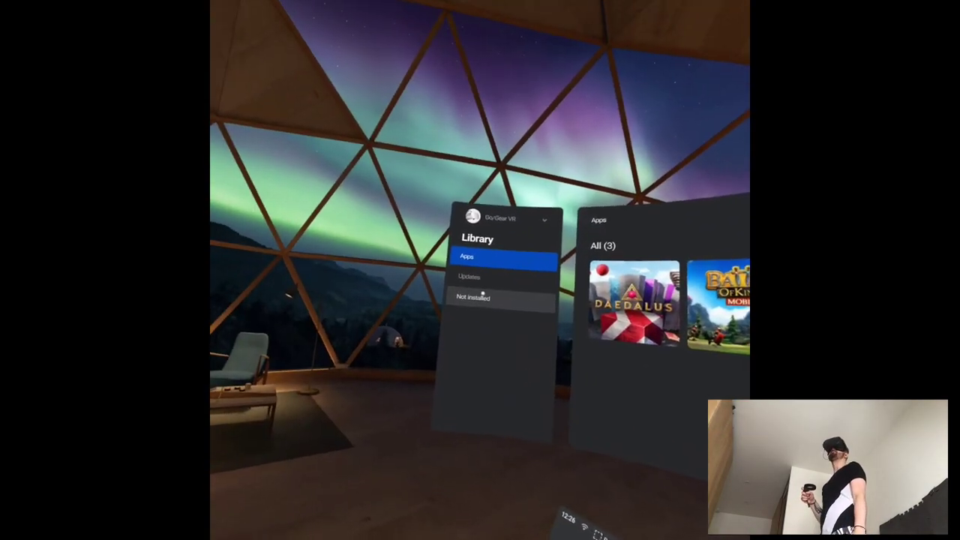
click(477, 291)
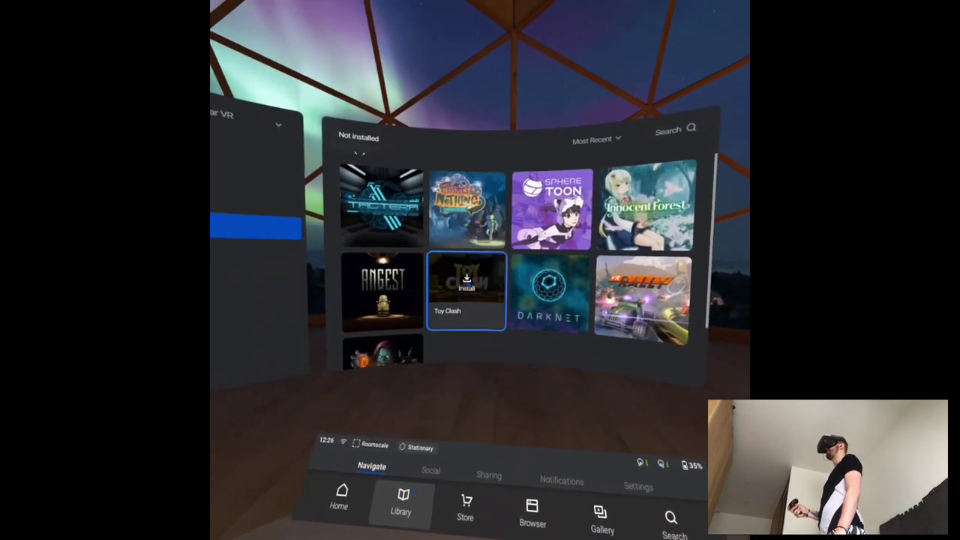
scroll(467, 293, down, 3)
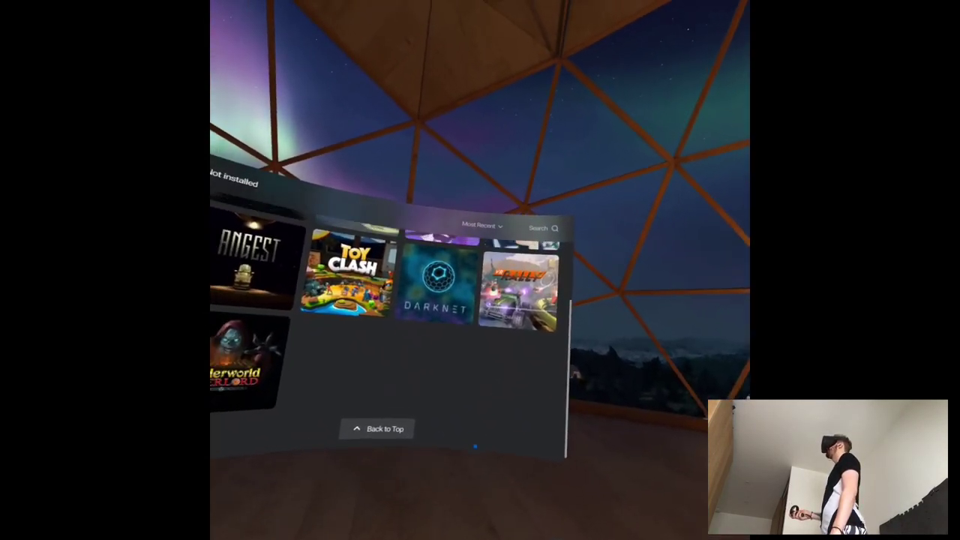
scroll(450, 360, up, 3)
scroll(570, 406, down, 3)
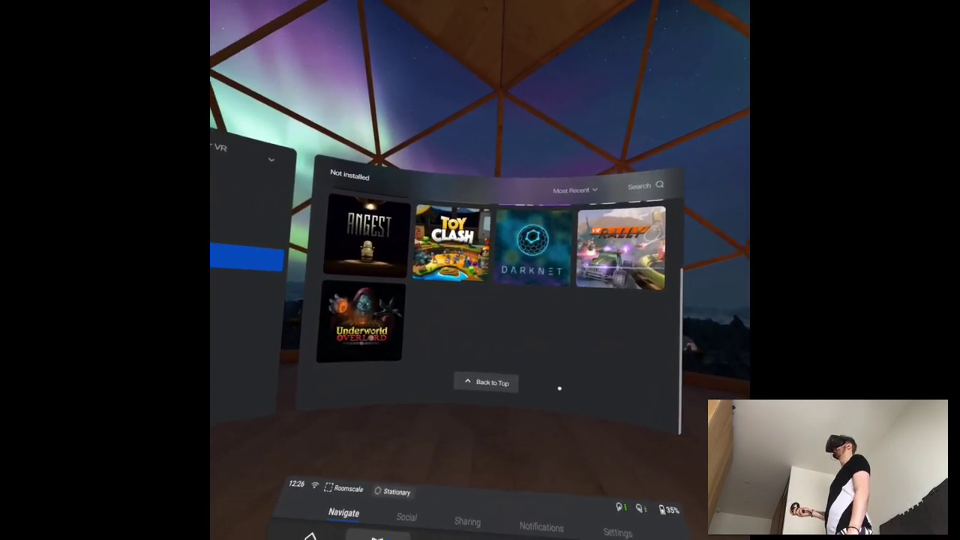
click(324, 469)
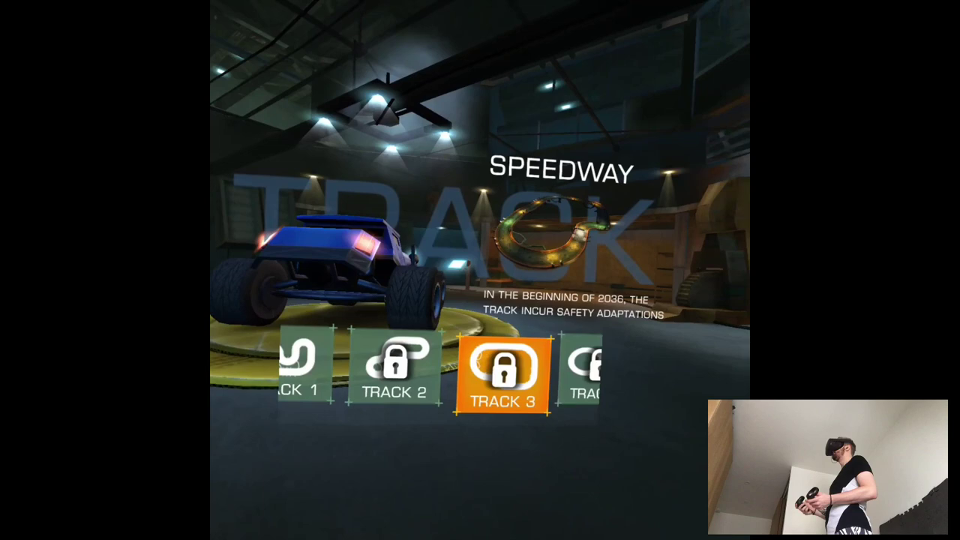
Browse the race tracks back and forth and confirm a track.
key(Right)
key(Right)
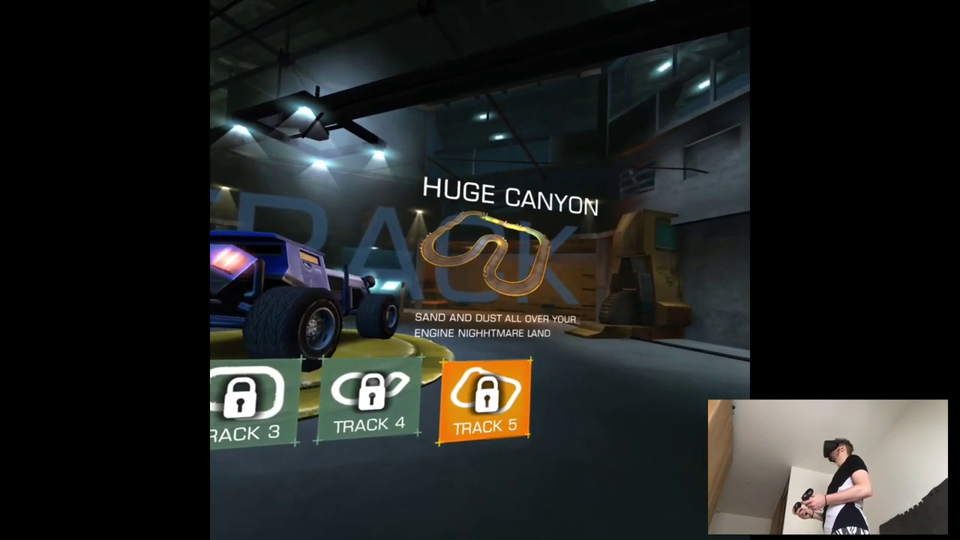
key(Left)
key(Left)
key(Left)
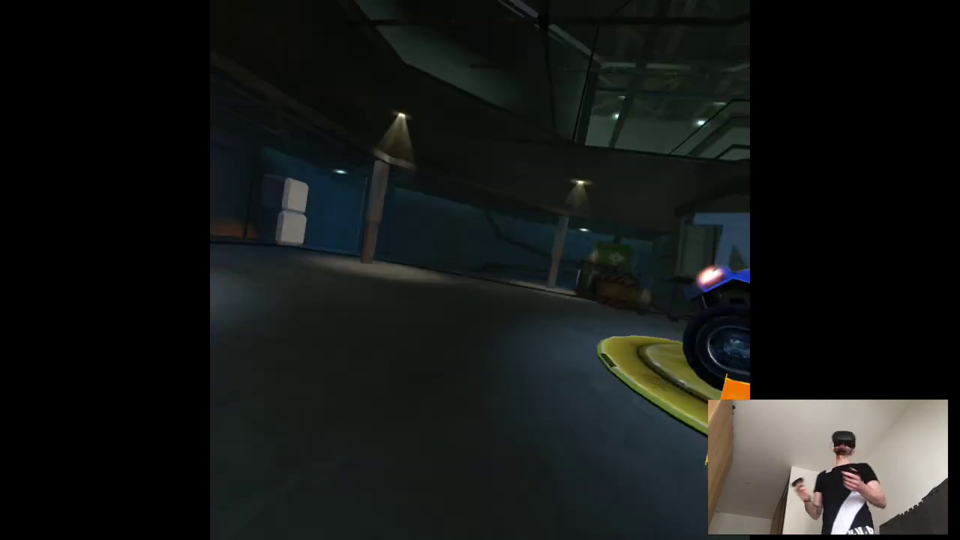
key(Escape)
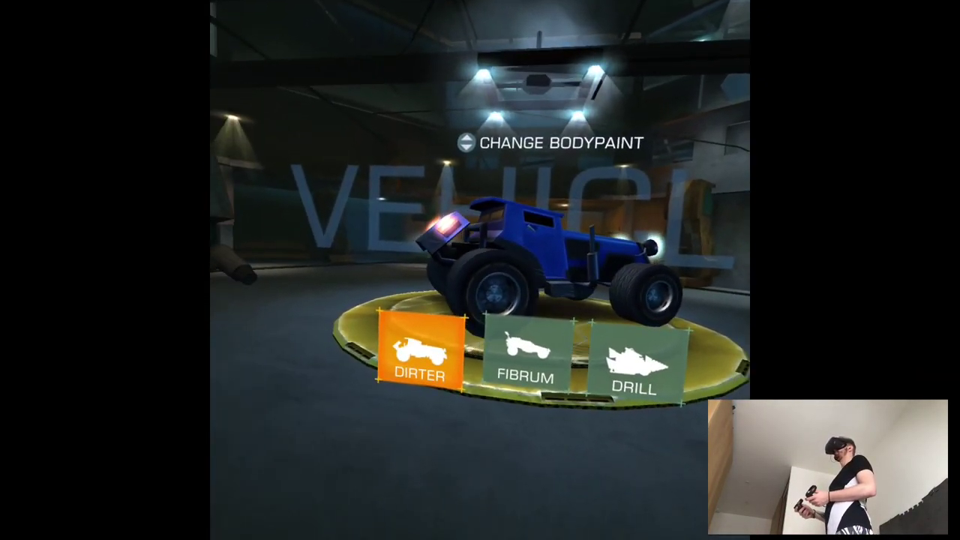
Choose the green Fibrum vehicle and change its bodypaint to blue.
key(Right)
key(Right)
key(Right)
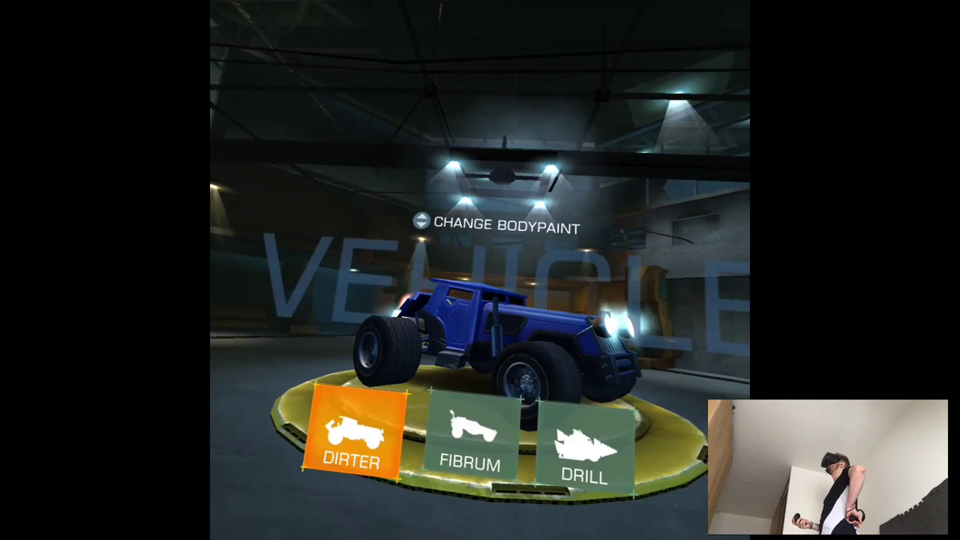
key(Right)
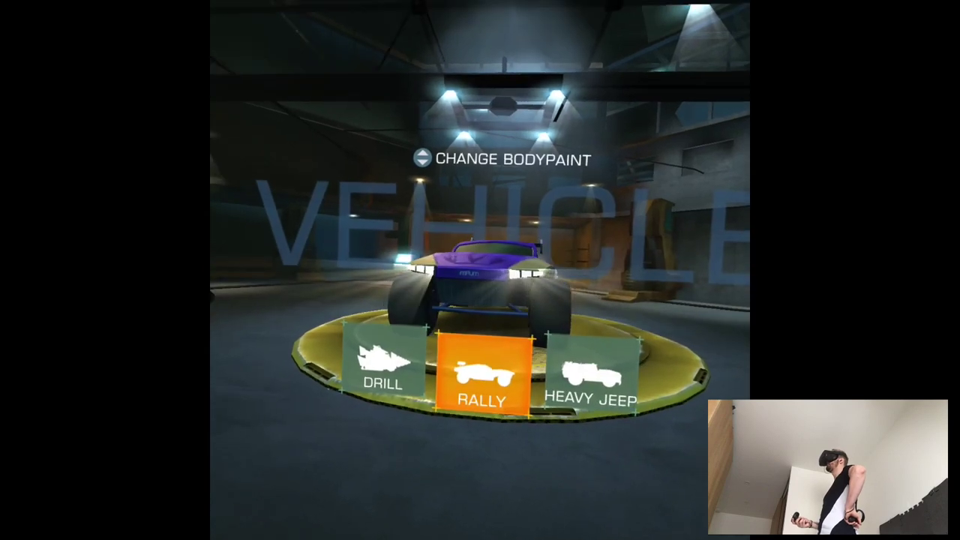
key(Down)
key(Down)
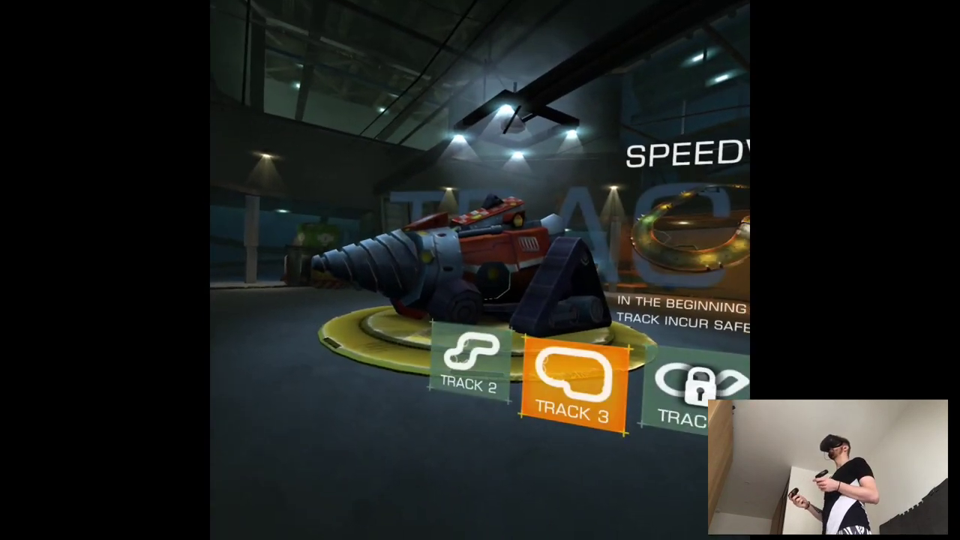
Peek at the newly unlocked tracks, confirm Track 3 Speedway, and start racing with Fibrum.
key(Right)
key(Right)
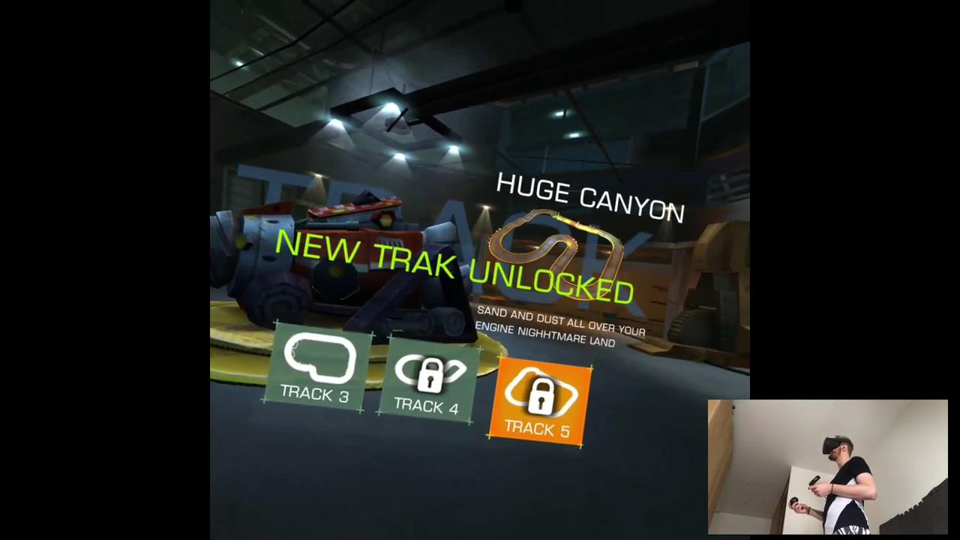
key(Left)
key(Left)
key(Return)
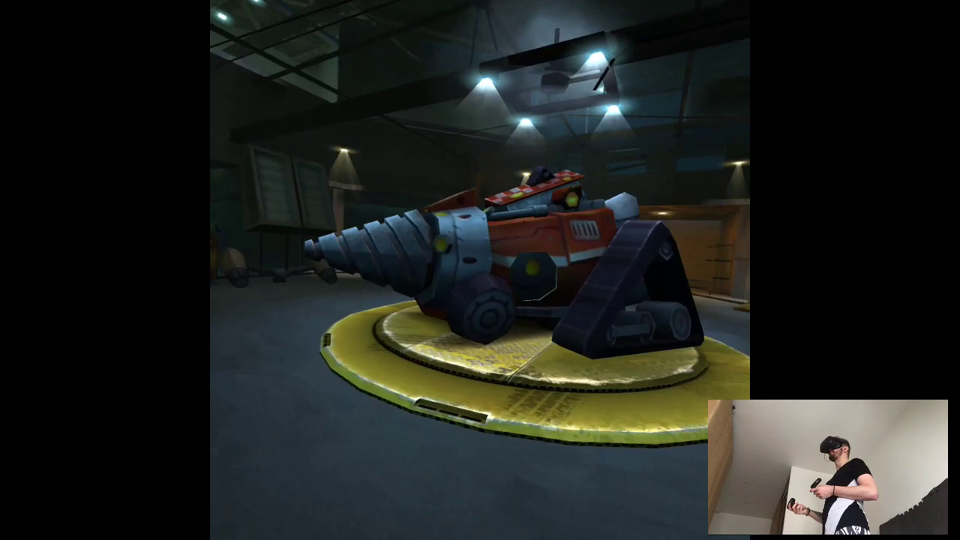
key(Left)
key(Return)
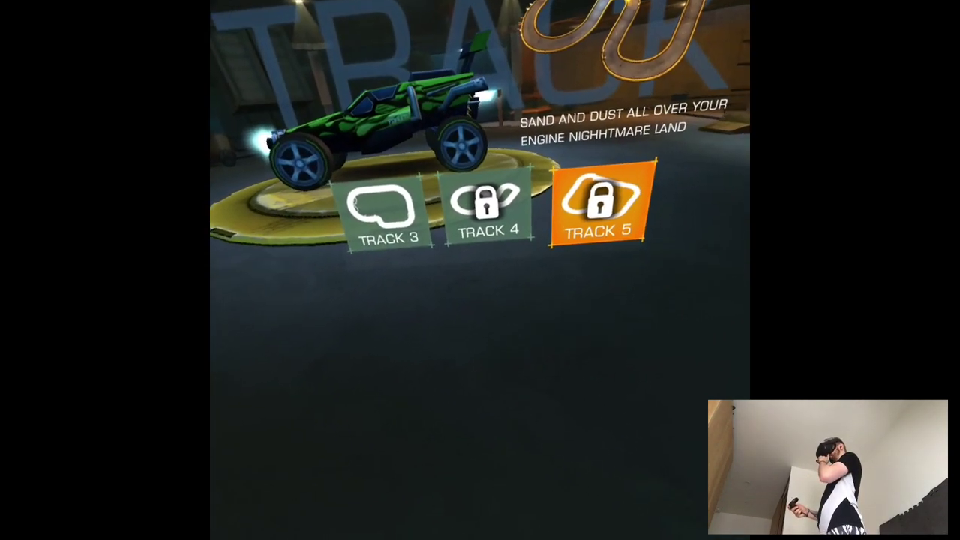
Move the track choice from Track 5 to Track 3, then pause to the home menu.
key(Left)
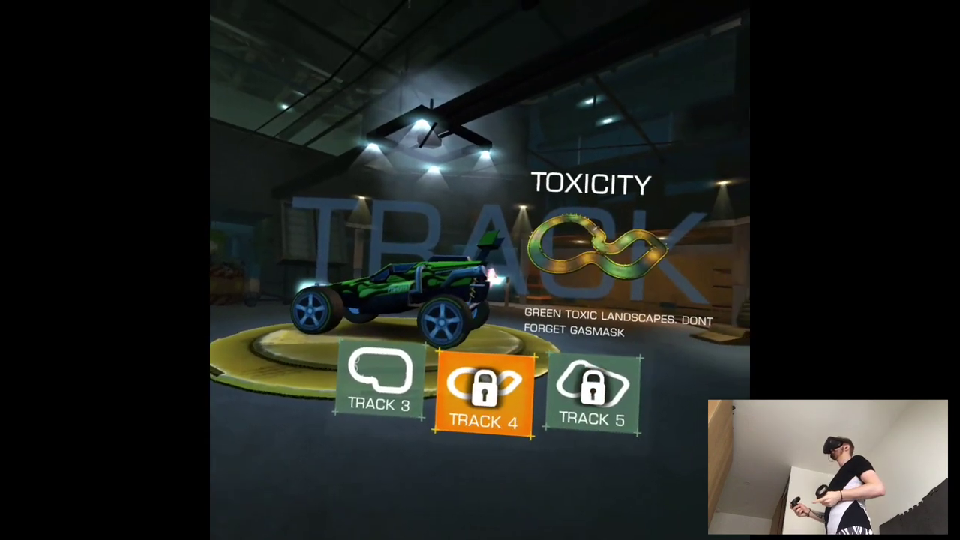
key(Left)
key(Escape)
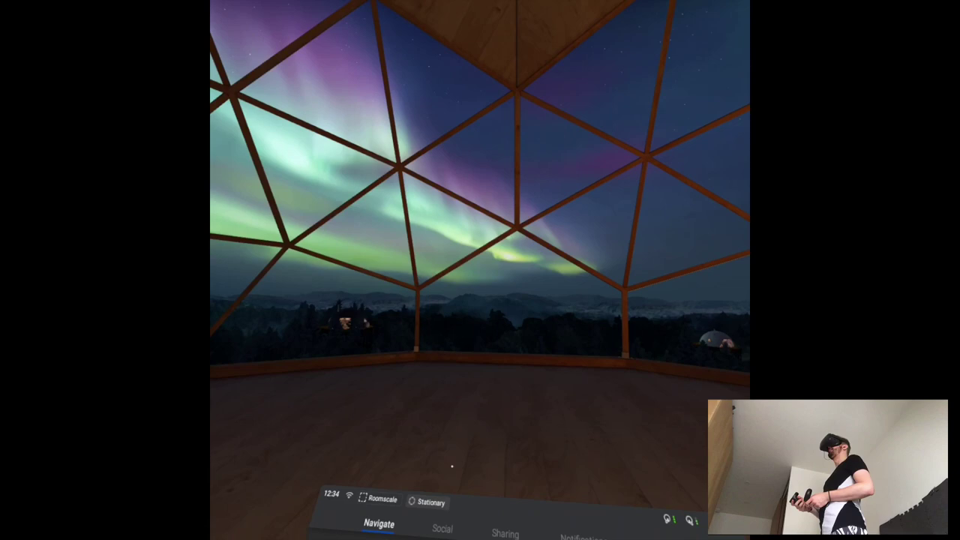
Visit the Library and the Store, then return to the Library.
click(465, 446)
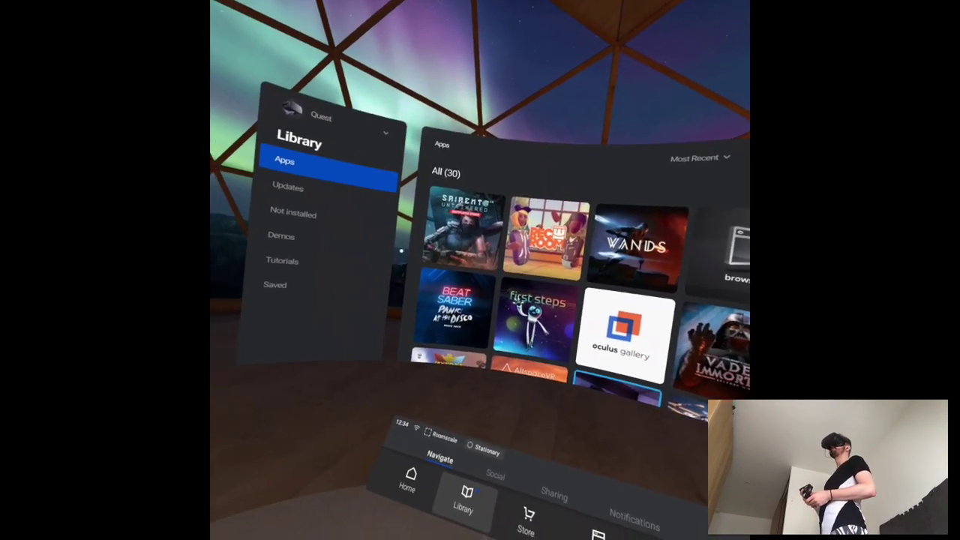
click(467, 456)
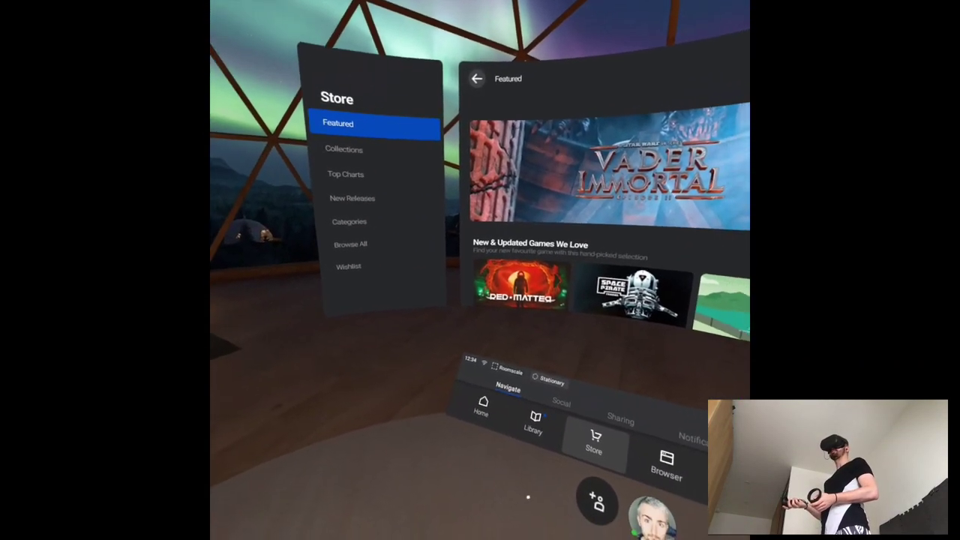
click(500, 398)
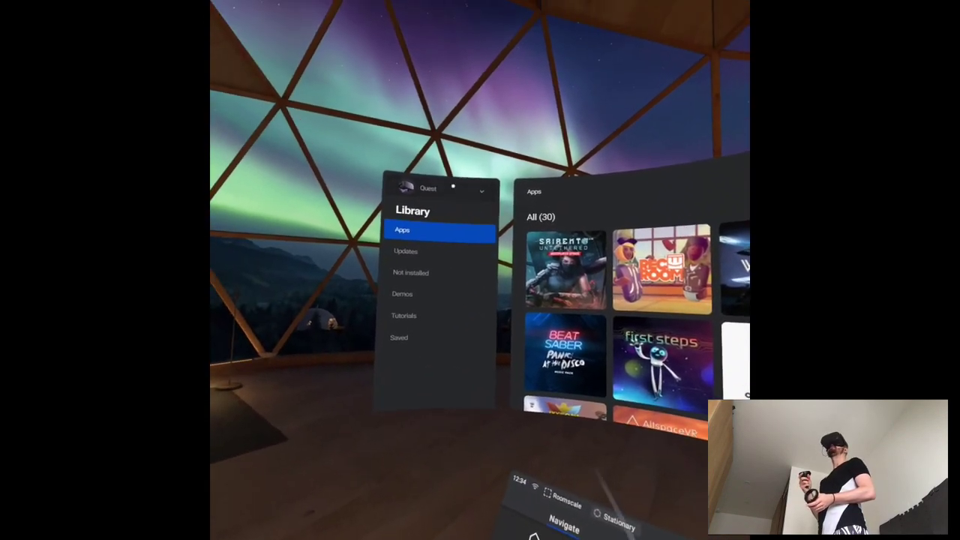
Switch the Library device to Go/Gear VR and launch VR Rally.
click(465, 184)
click(435, 221)
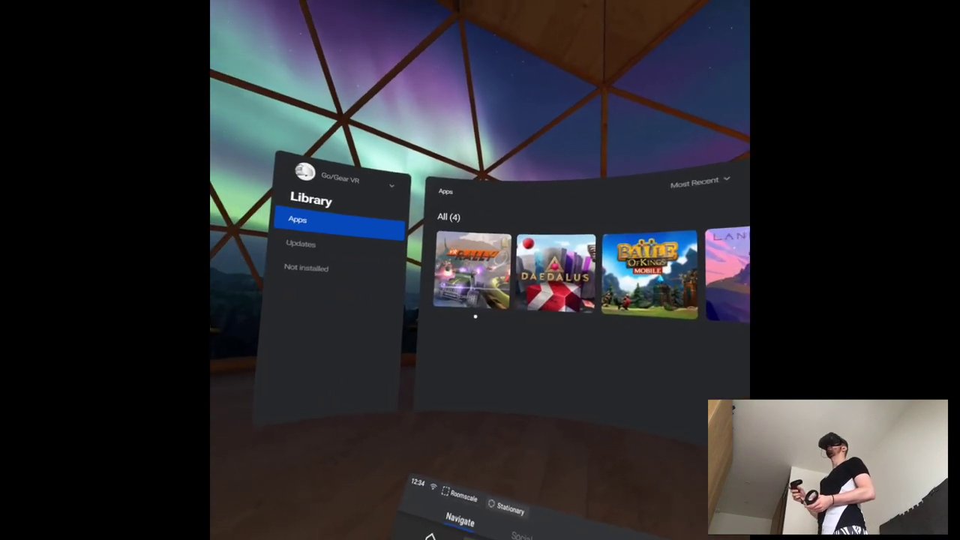
click(471, 251)
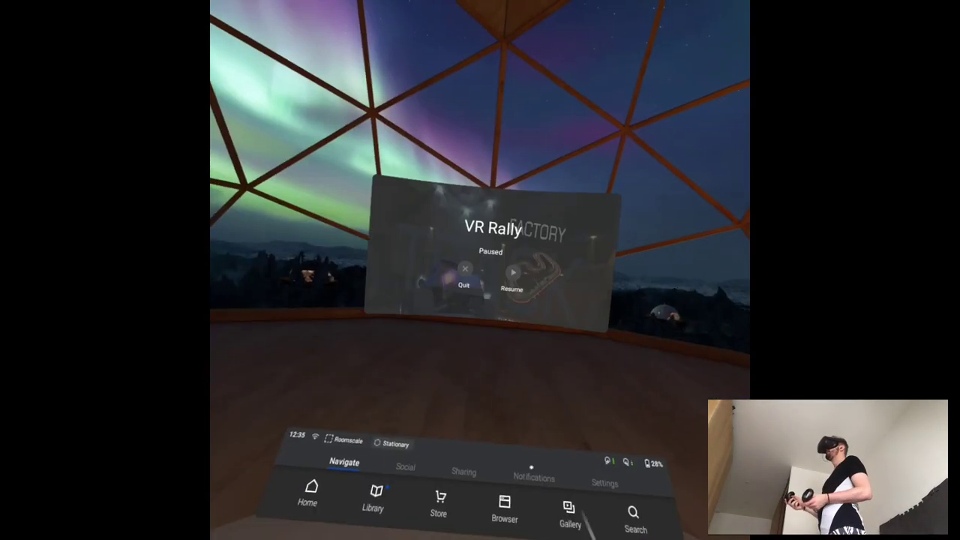
Quit the paused VR Rally, view the Social options, and open the Quest Library.
click(471, 260)
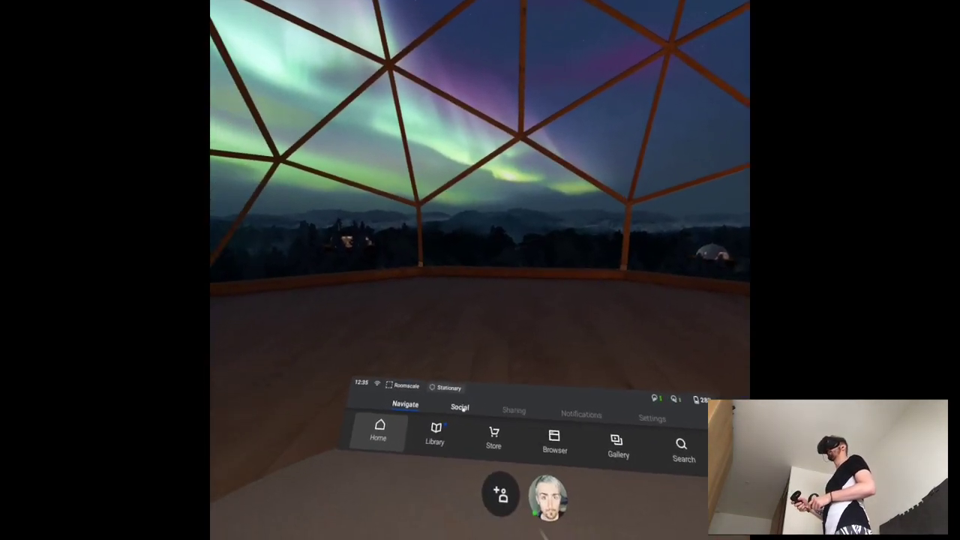
click(497, 405)
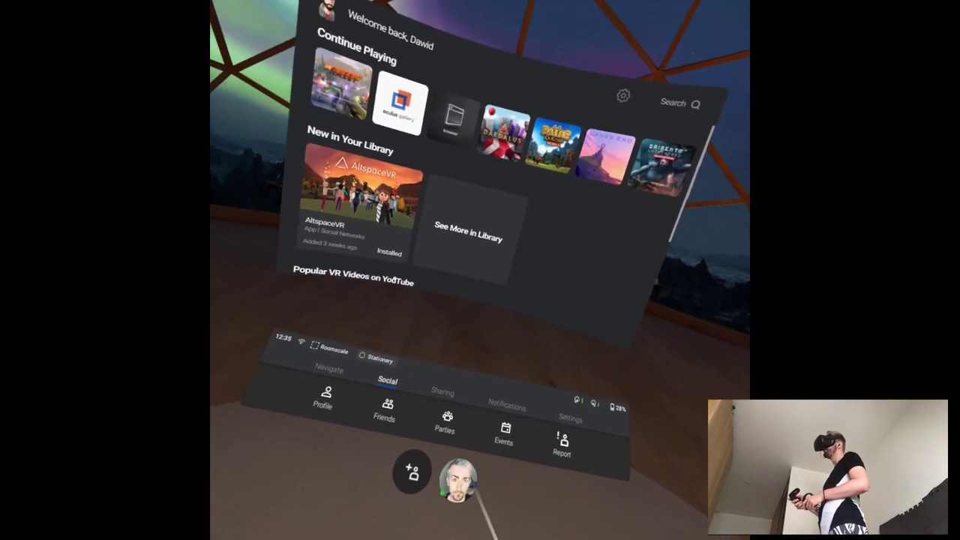
scroll(495, 188, down, 5)
scroll(495, 187, down, 3)
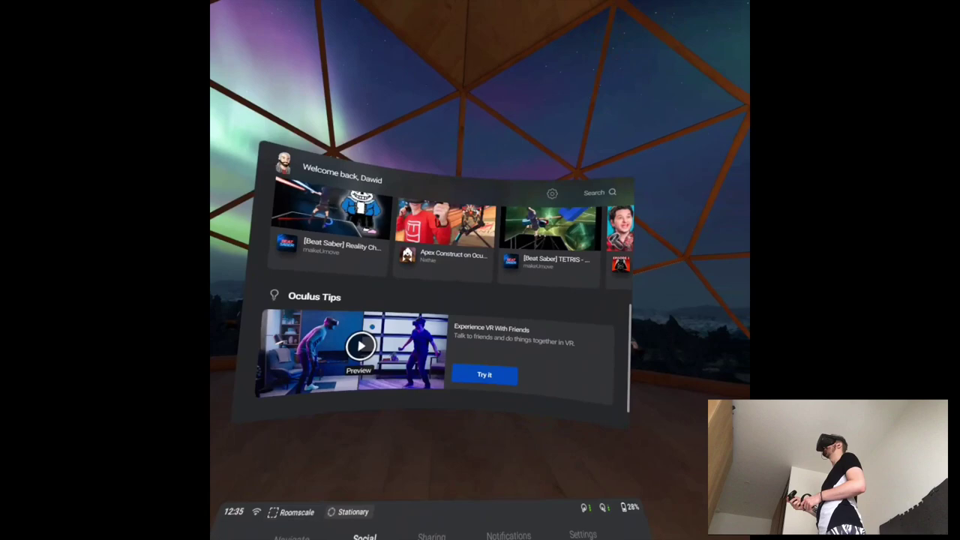
scroll(433, 343, up, 5)
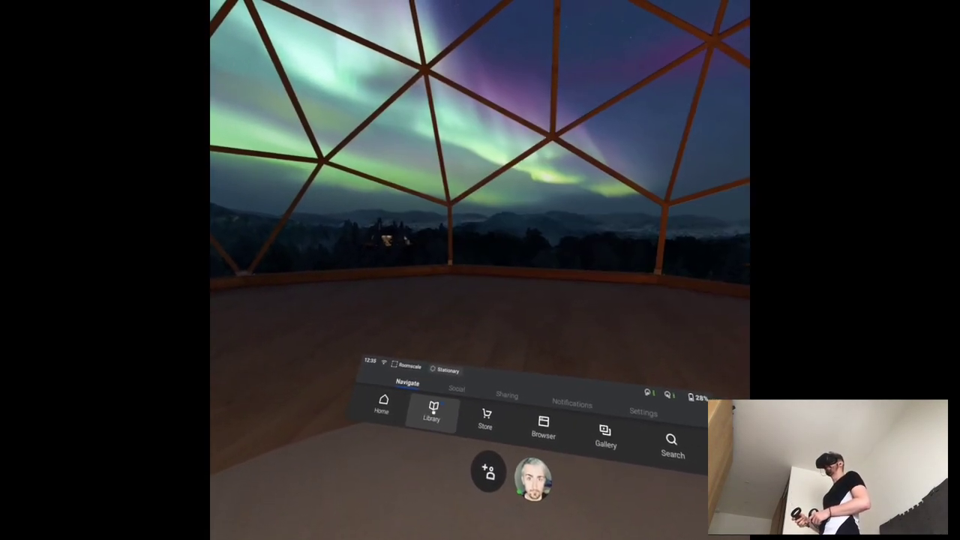
click(432, 422)
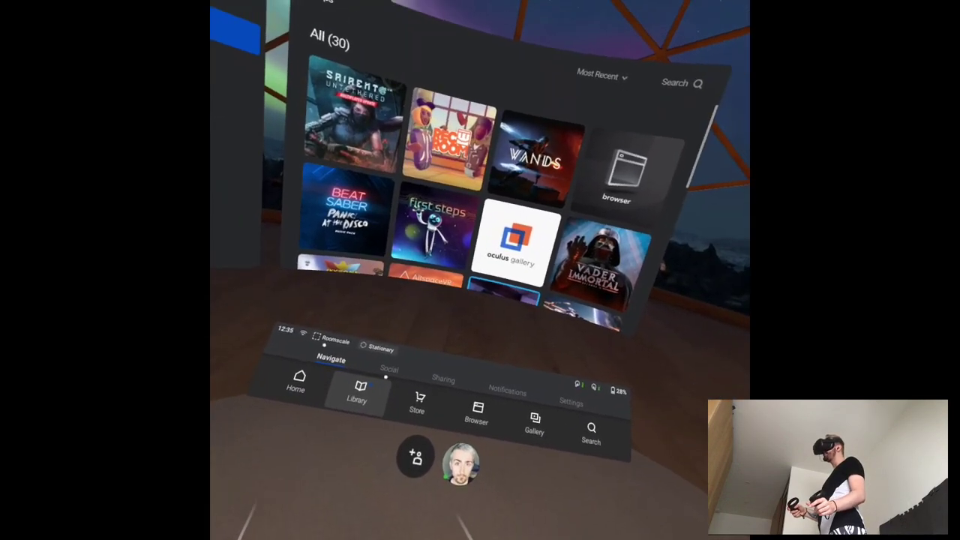
Cycle through the Sharing, Navigate and Social tabs, then list the Go/Gear VR apps.
click(514, 383)
click(318, 361)
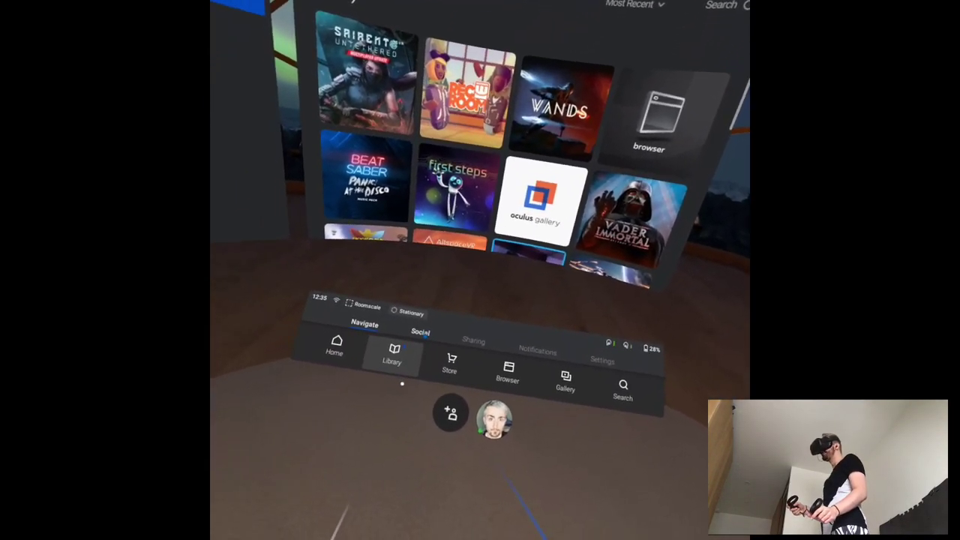
click(379, 368)
click(431, 357)
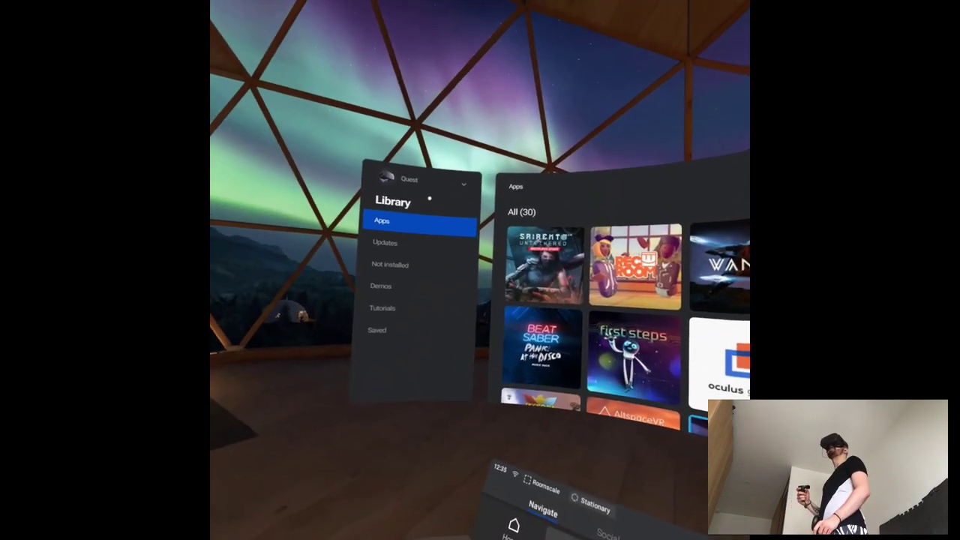
click(352, 102)
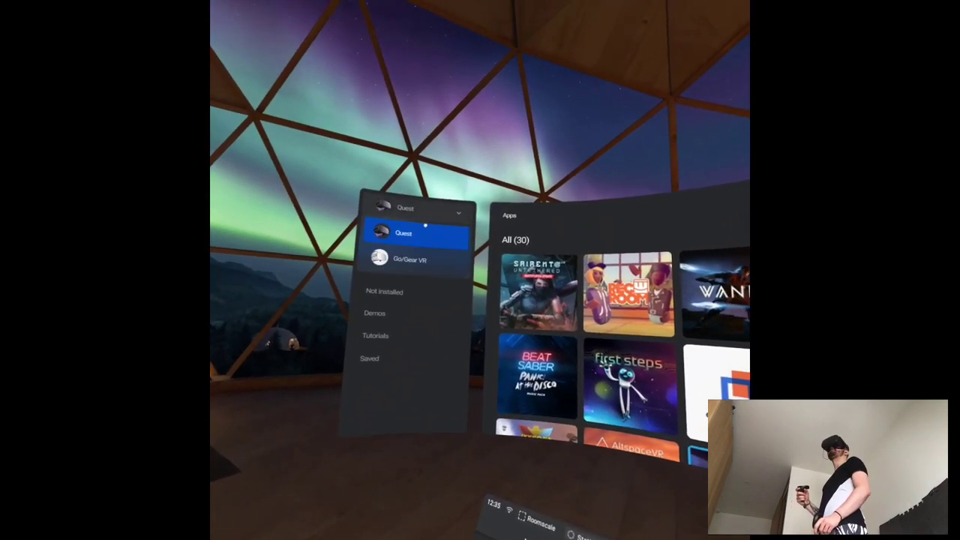
click(338, 153)
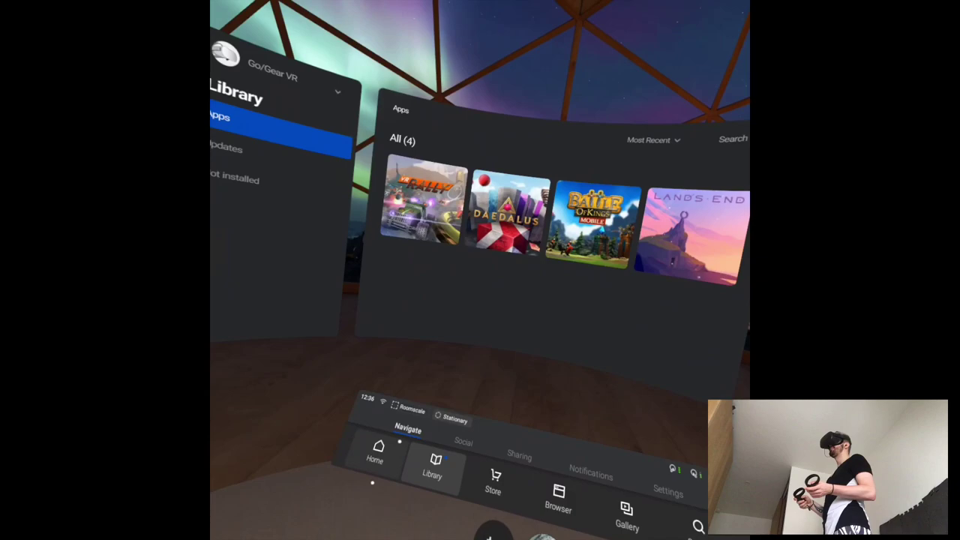
Go Home, glance at the Library, return Home, and show the casting, live, recording and photo options.
click(388, 471)
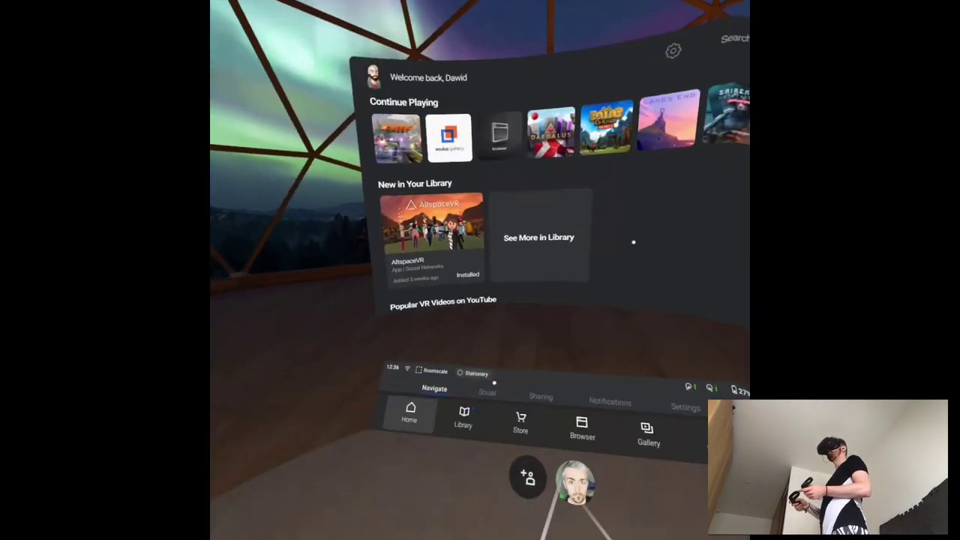
click(467, 418)
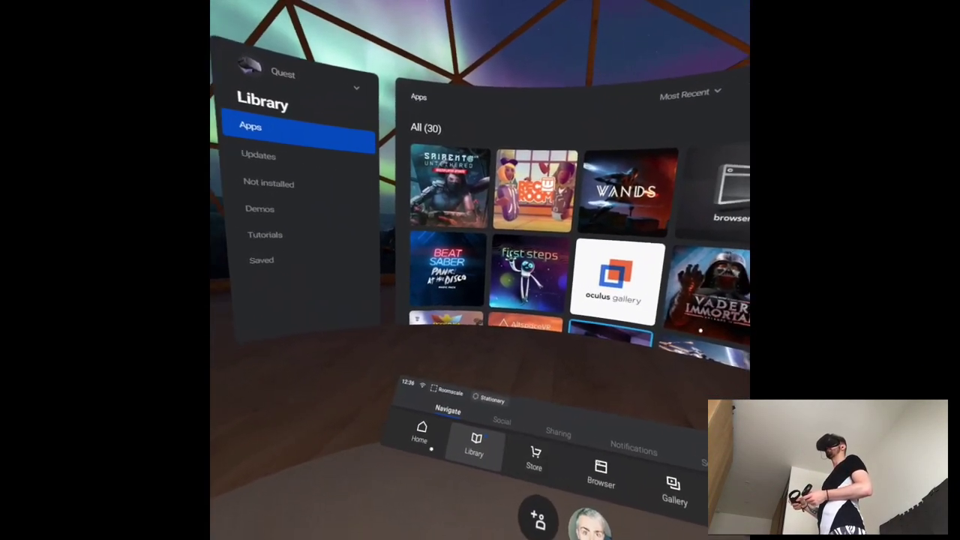
click(420, 433)
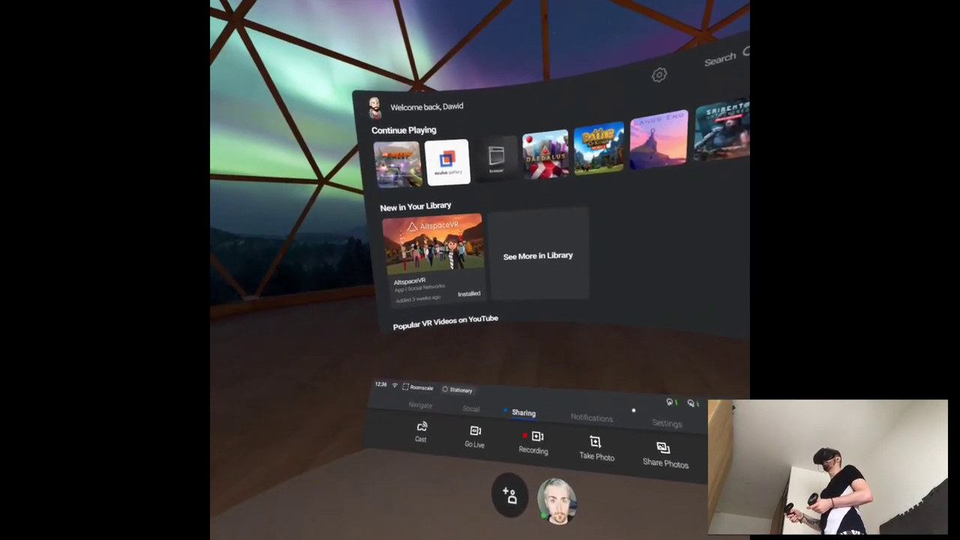
click(534, 404)
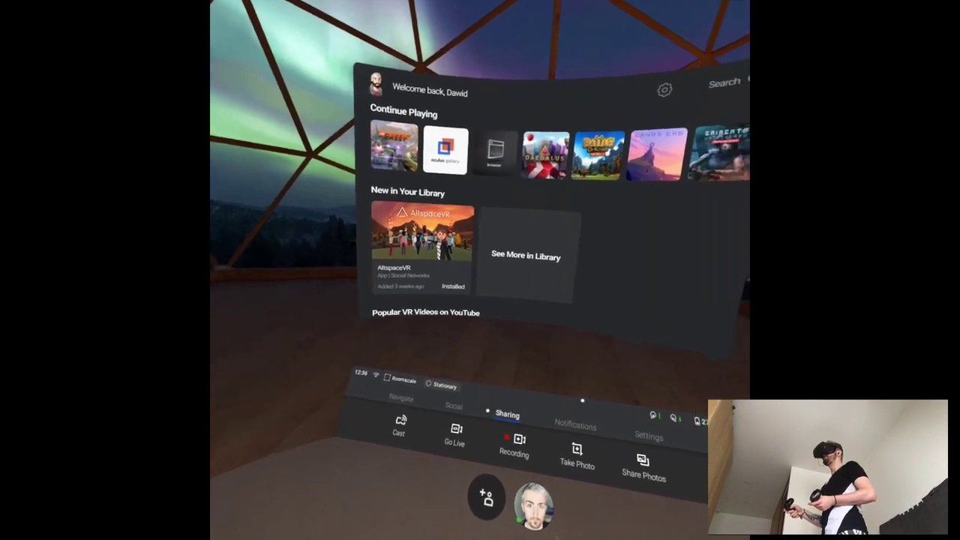